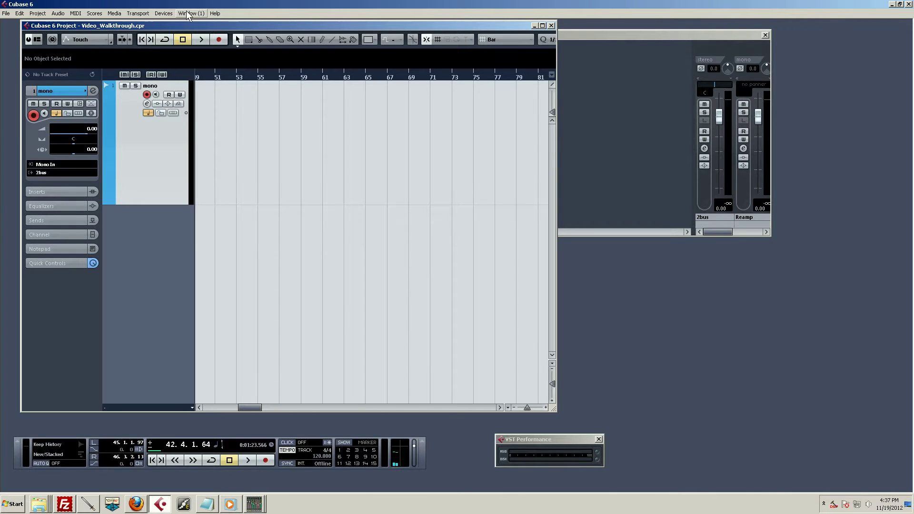
Load Addictive Drums into VST instrument slot 1 from Devices > VST Instruments
click(163, 13)
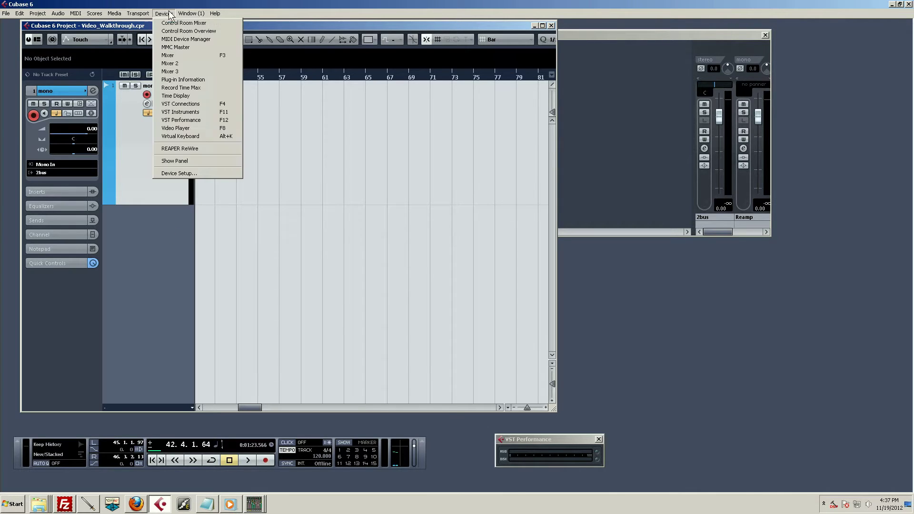
click(190, 111)
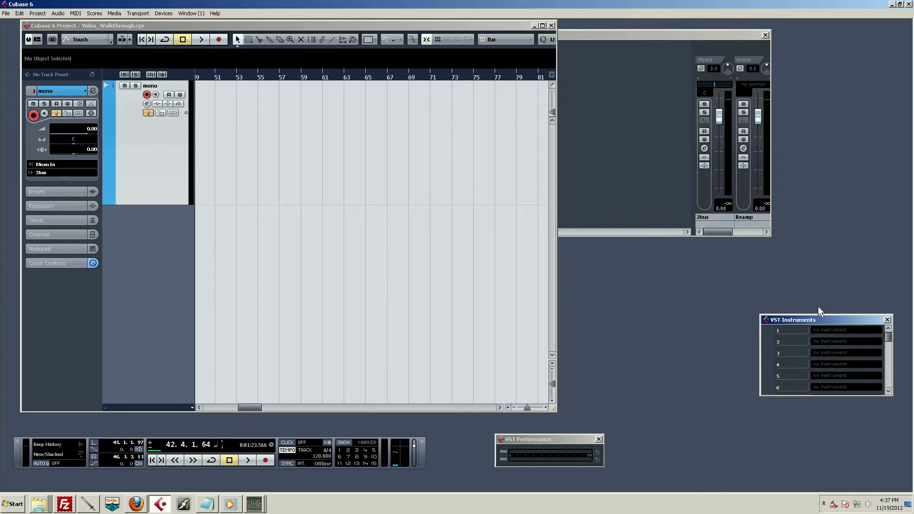
click(829, 332)
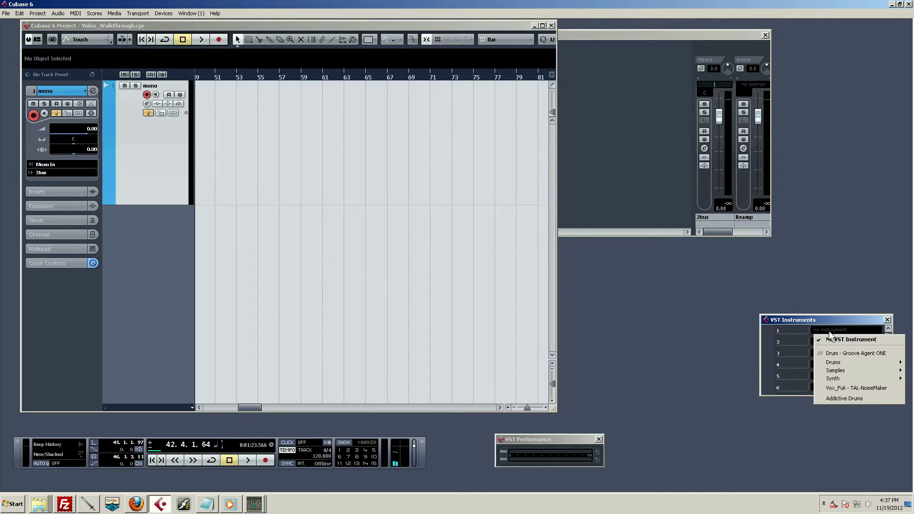
click(840, 401)
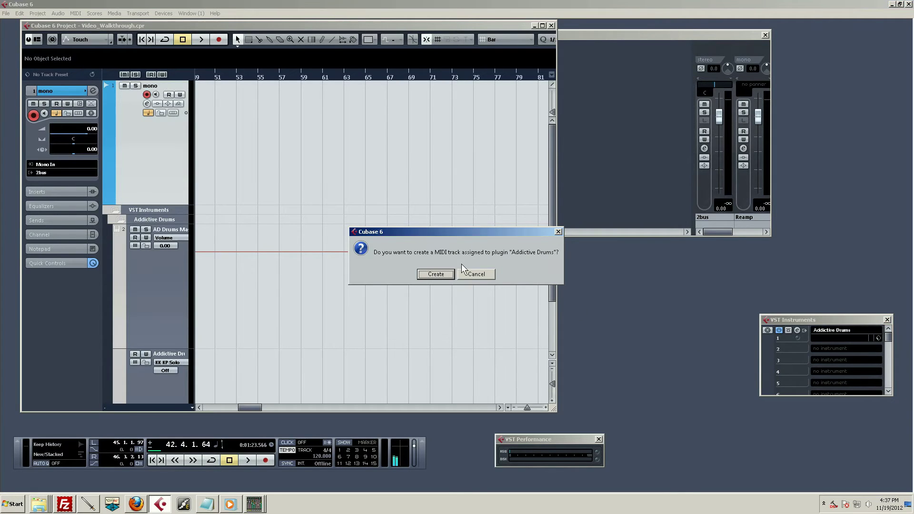
Confirm creating the MIDI track assigned to Addictive Drums
click(438, 273)
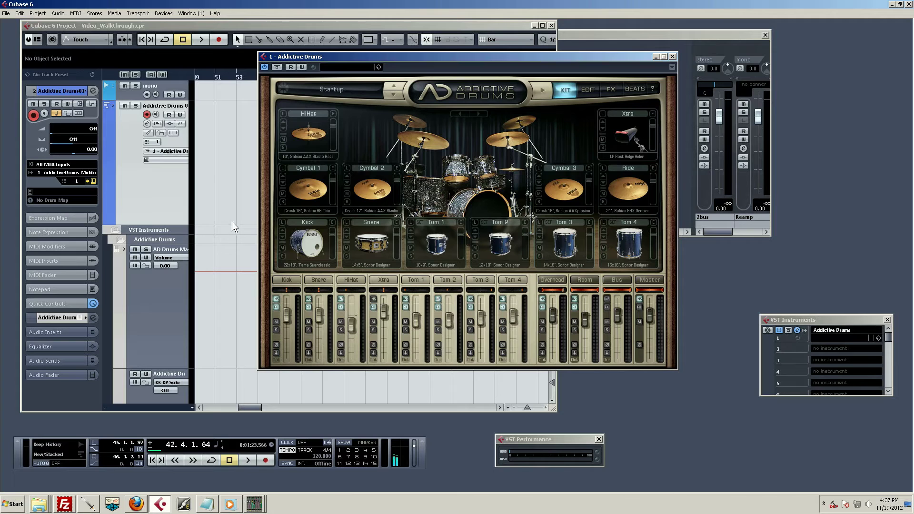
scroll(234, 222, down, 2)
scroll(237, 220, down, 3)
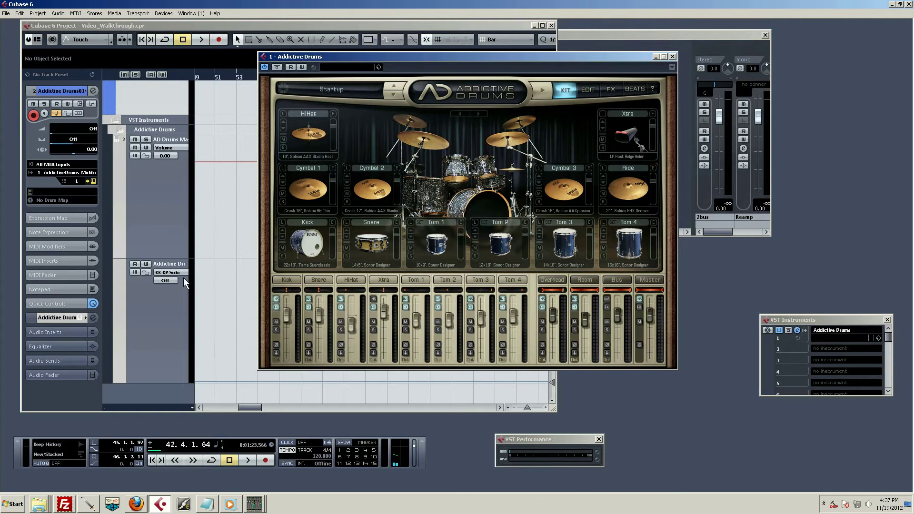
Apply Activate All Outputs to Addictive Drums in the VST Instruments window
click(804, 330)
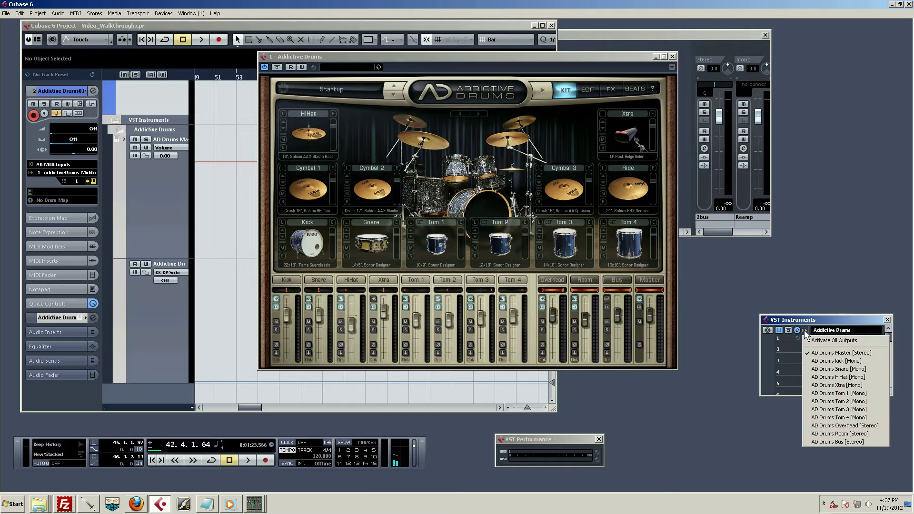
click(834, 342)
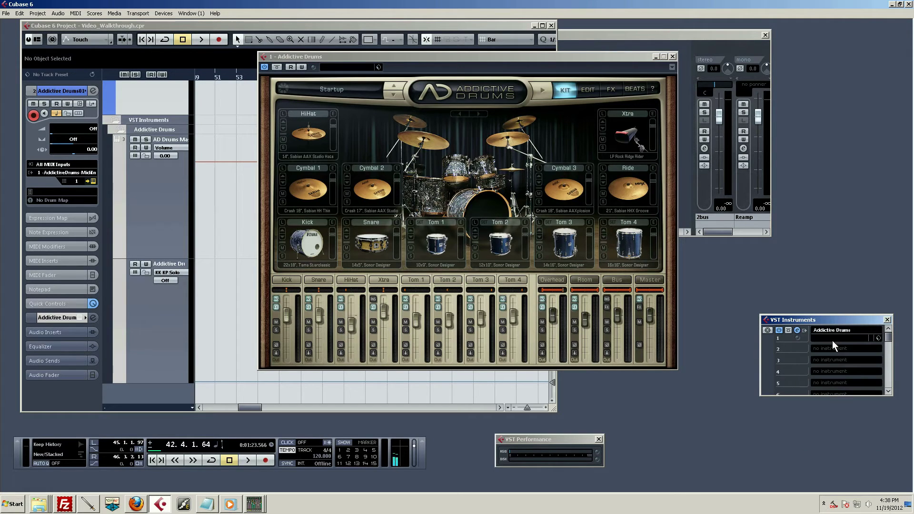
click(804, 331)
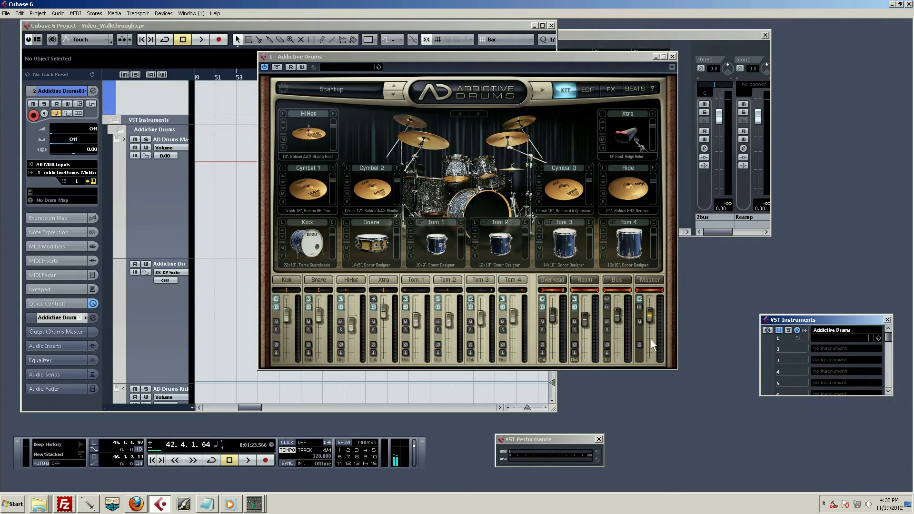
Give the Kick, HiHat, Room and Bus channels their own separate outputs
click(276, 353)
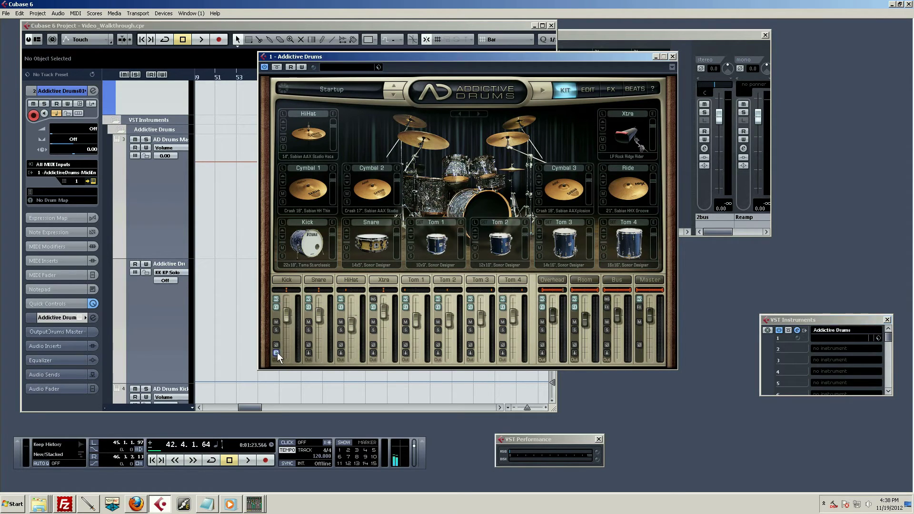
click(340, 353)
click(573, 352)
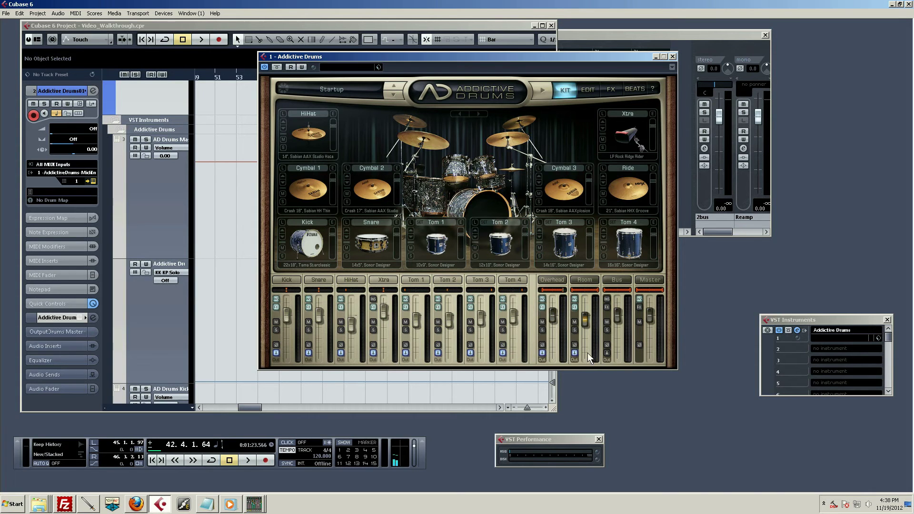
click(607, 353)
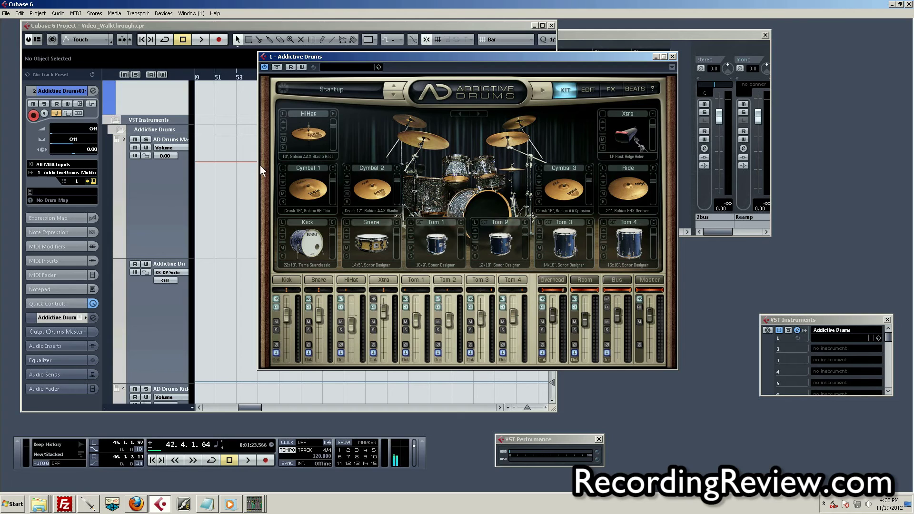
click(546, 90)
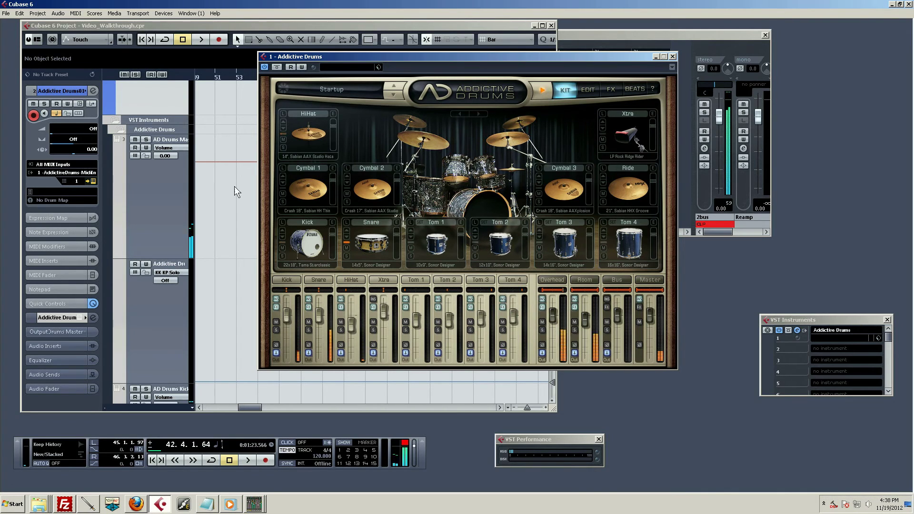
scroll(237, 204, down, 3)
scroll(237, 204, down, 2)
scroll(237, 204, down, 1)
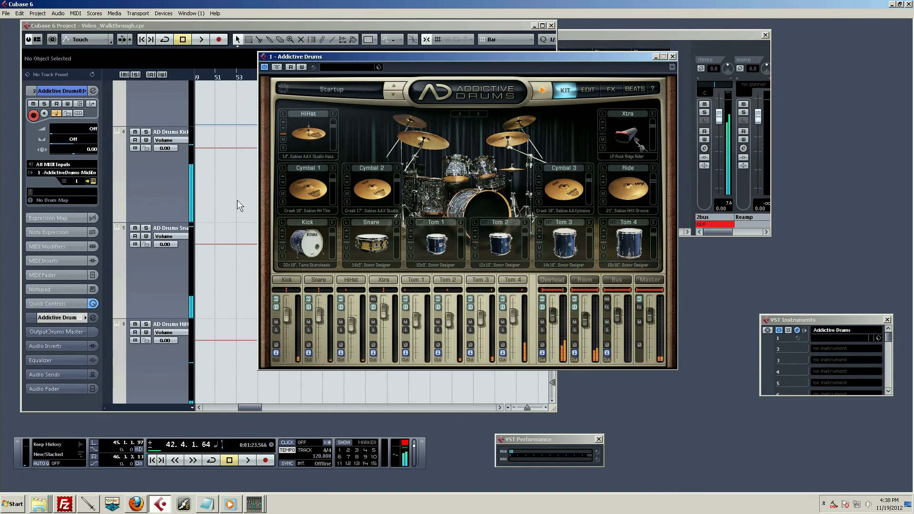
scroll(238, 200, down, 1)
scroll(236, 200, down, 2)
scroll(237, 199, down, 2)
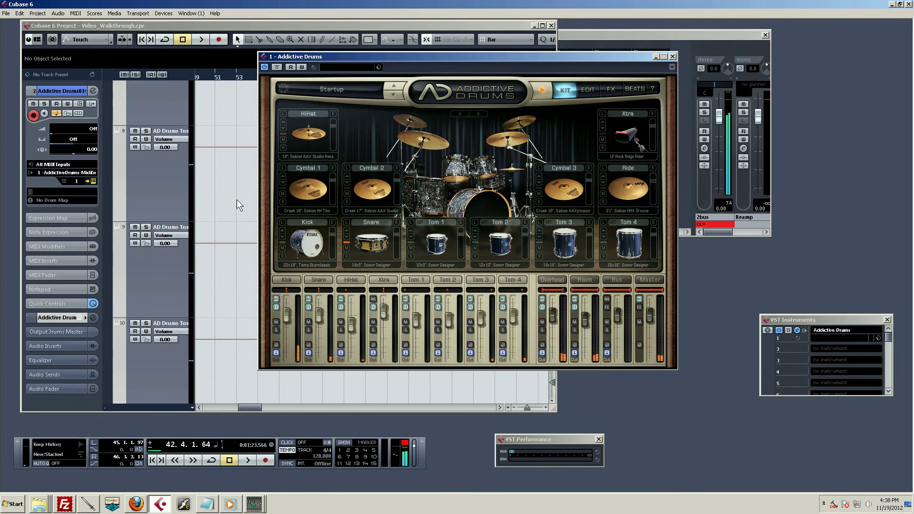
scroll(237, 199, down, 2)
scroll(236, 200, down, 1)
scroll(236, 199, up, 1)
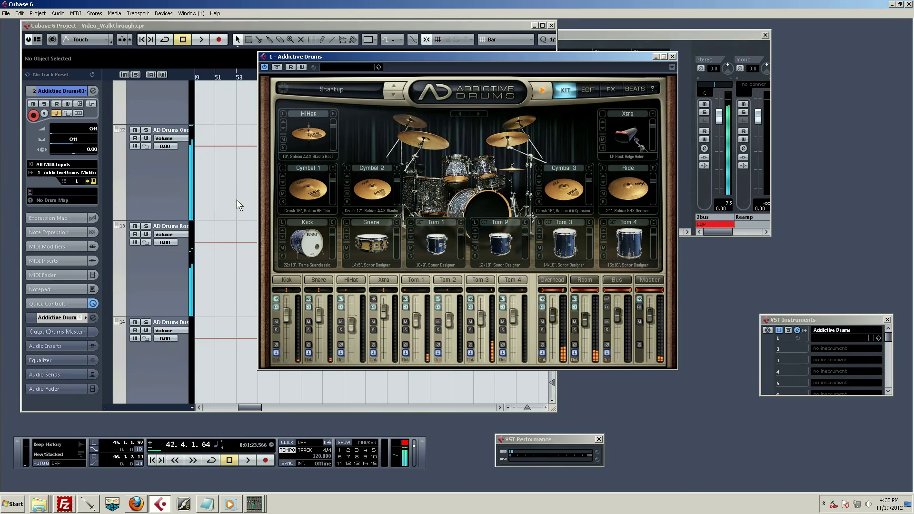
scroll(237, 199, up, 1)
scroll(237, 200, up, 1)
scroll(236, 199, up, 1)
scroll(236, 199, up, 2)
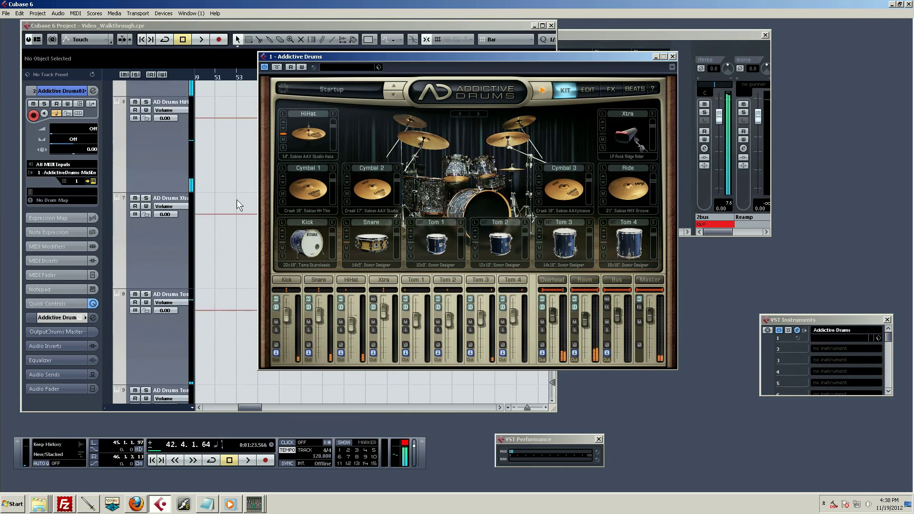
scroll(236, 199, up, 2)
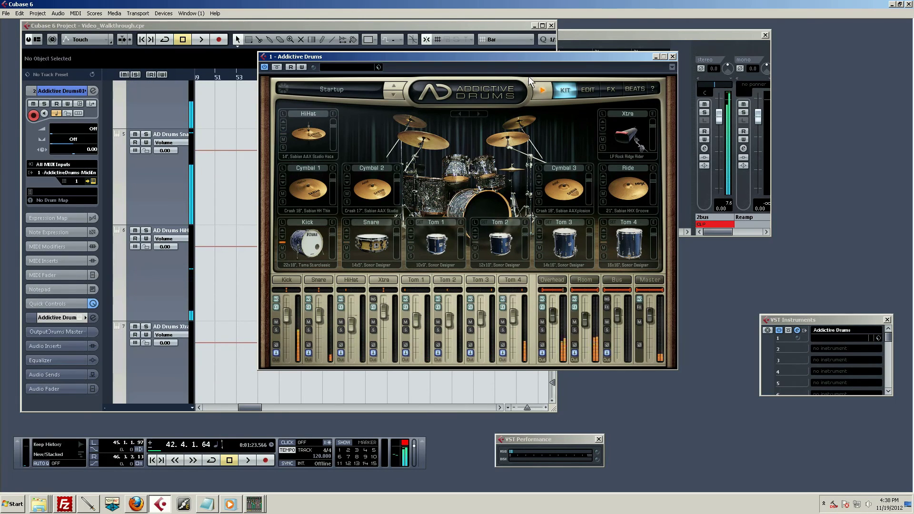
click(541, 89)
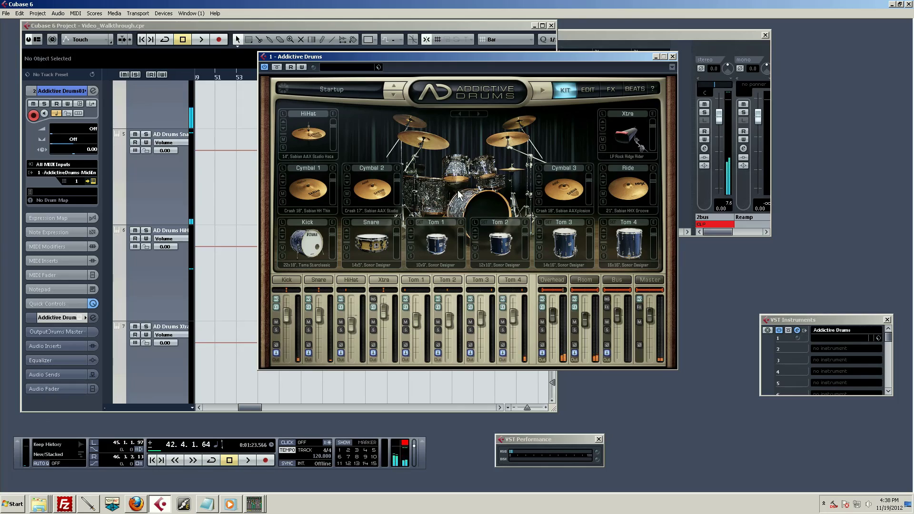